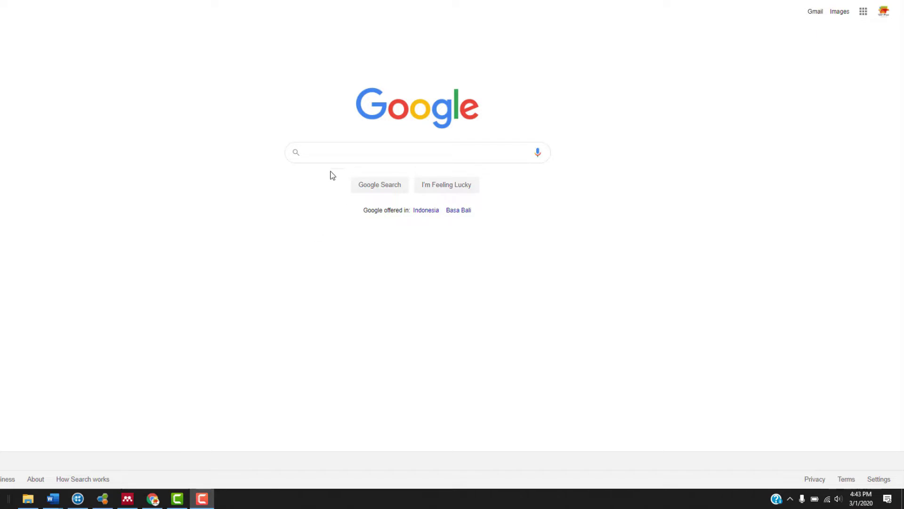
# Search Google for 'best plugin in wordpress' and scroll through the results.
pyautogui.click(331, 150)
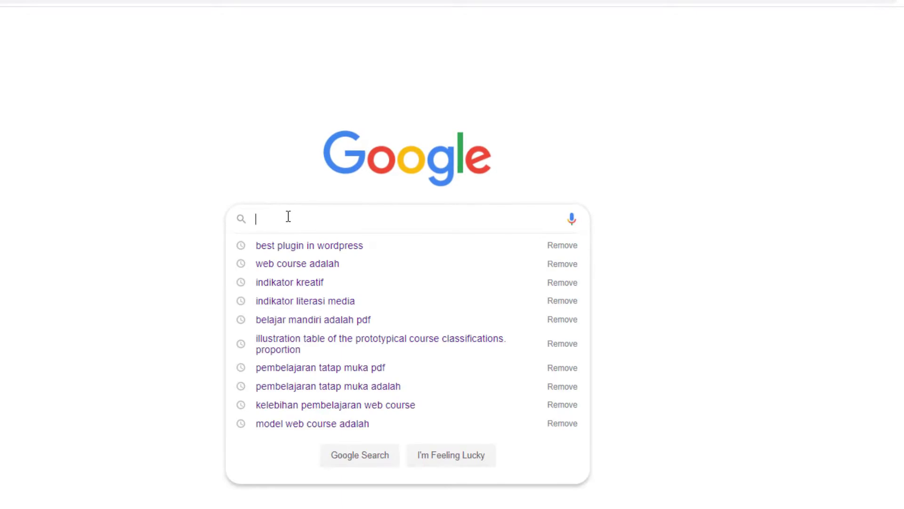
pyautogui.write('best')
pyautogui.click(314, 246)
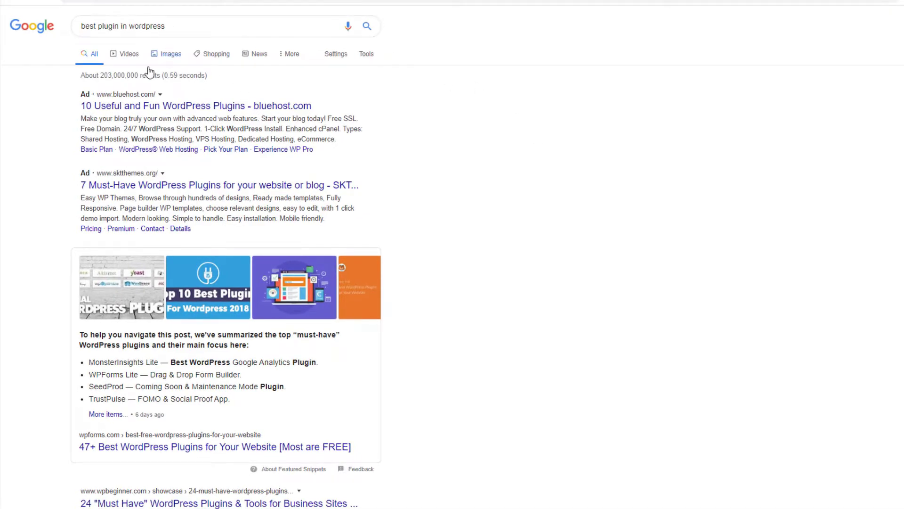
pyautogui.scroll(-1, 176, 240)
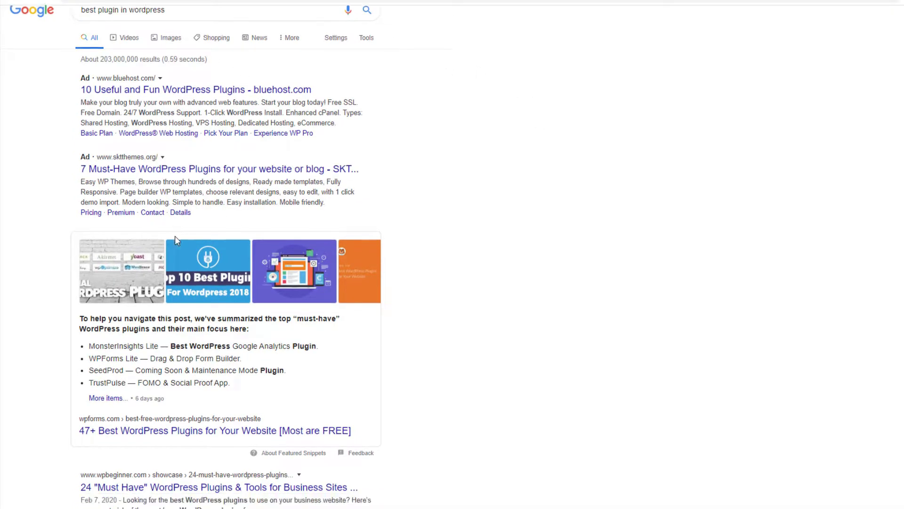
pyautogui.scroll(-3, 146, 307)
pyautogui.scroll(-1, 141, 349)
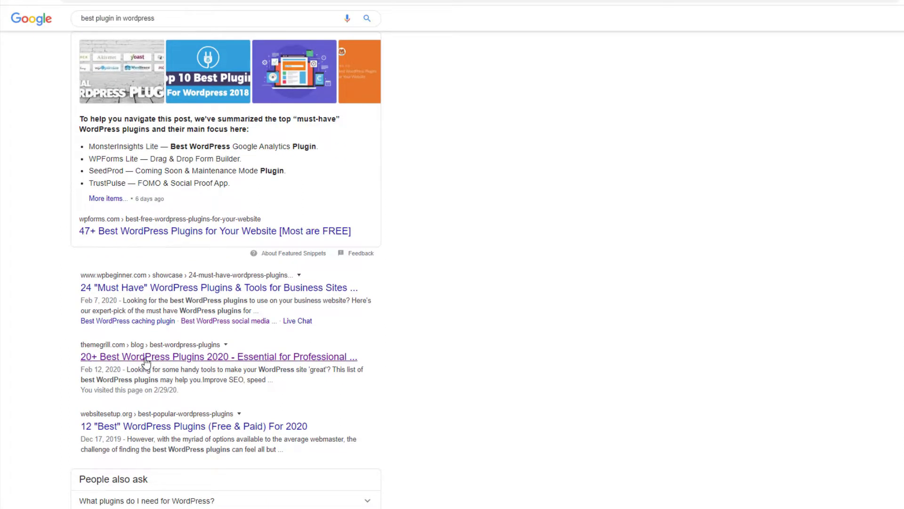
# Open the ThemeGrill '20+ Best WordPress Plugins 2020' article and scroll through it.
pyautogui.click(145, 358)
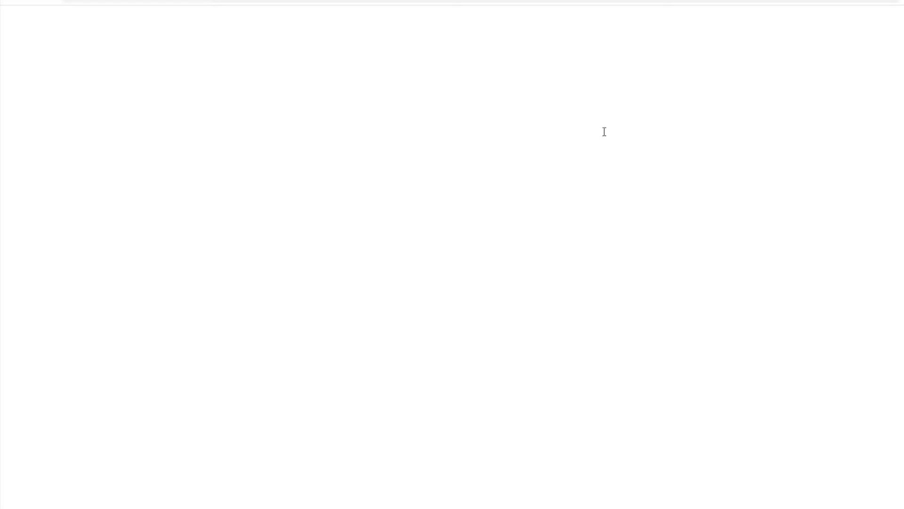
pyautogui.scroll(-2, 837, 209)
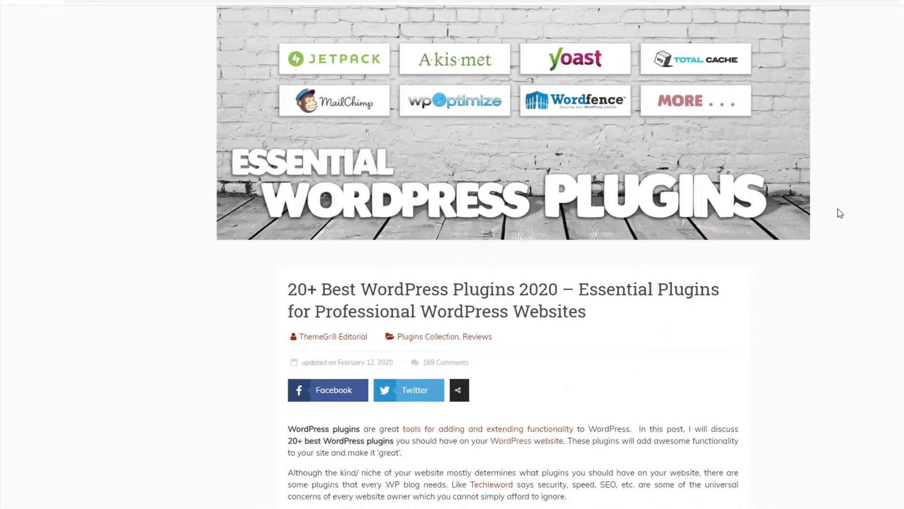
pyautogui.scroll(-2, 840, 213)
pyautogui.scroll(3, 837, 212)
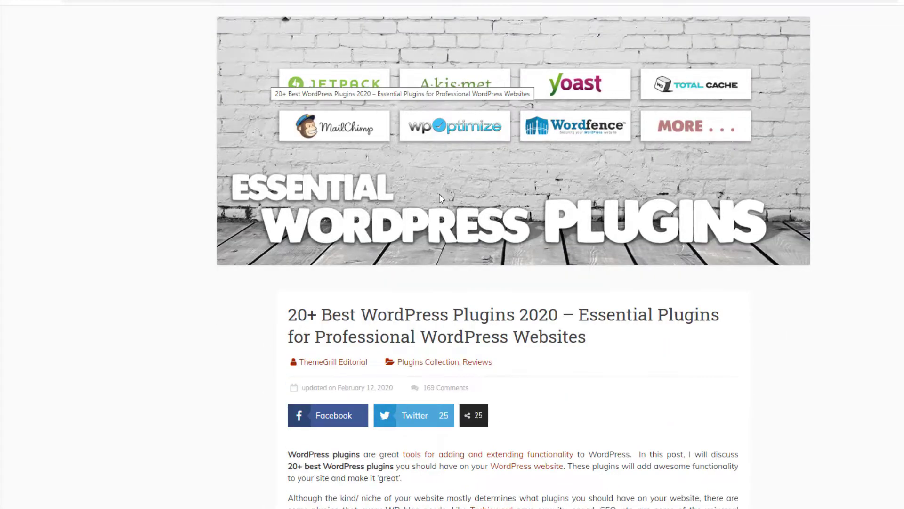
pyautogui.scroll(-3, 329, 250)
pyautogui.scroll(-7, 379, 242)
pyautogui.scroll(-1, 380, 242)
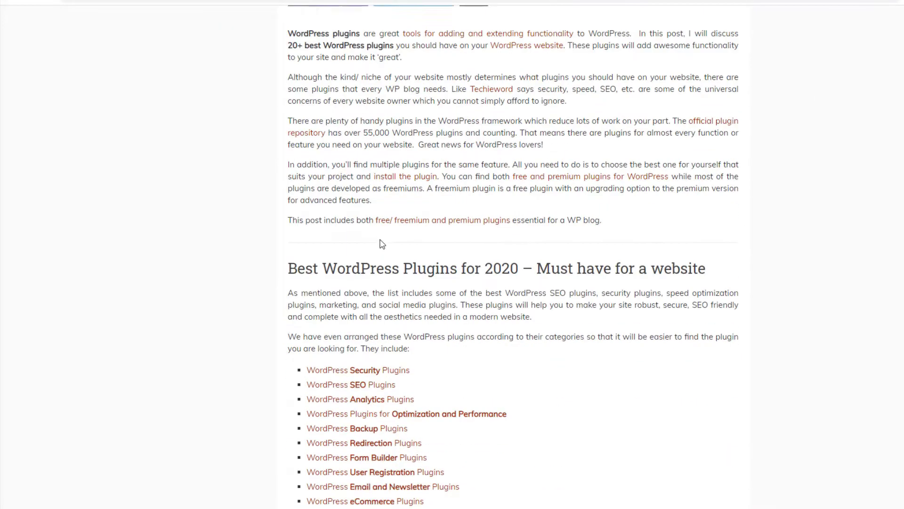
pyautogui.scroll(-3, 380, 245)
pyautogui.scroll(-2, 232, 376)
pyautogui.scroll(-1, 207, 385)
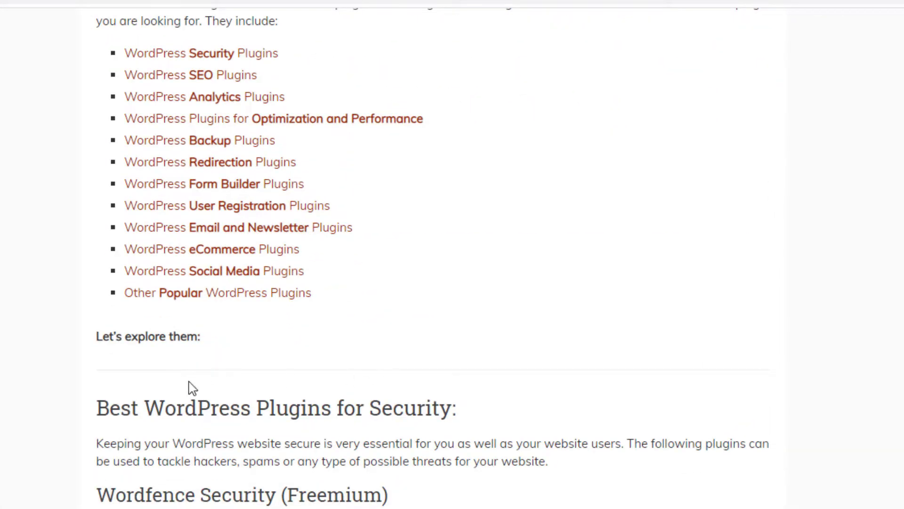
pyautogui.scroll(-3, 208, 386)
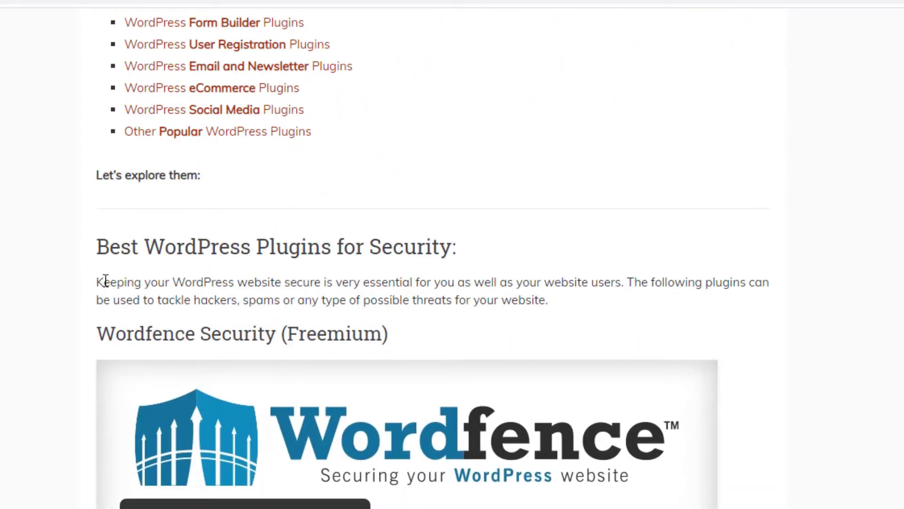
# Select paragraphs, including the two on Wordfence security, then return to the article's top.
pyautogui.moveTo(103, 282); pyautogui.dragTo(717, 319)
pyautogui.scroll(-3, 226, 468)
pyautogui.scroll(-2, 142, 400)
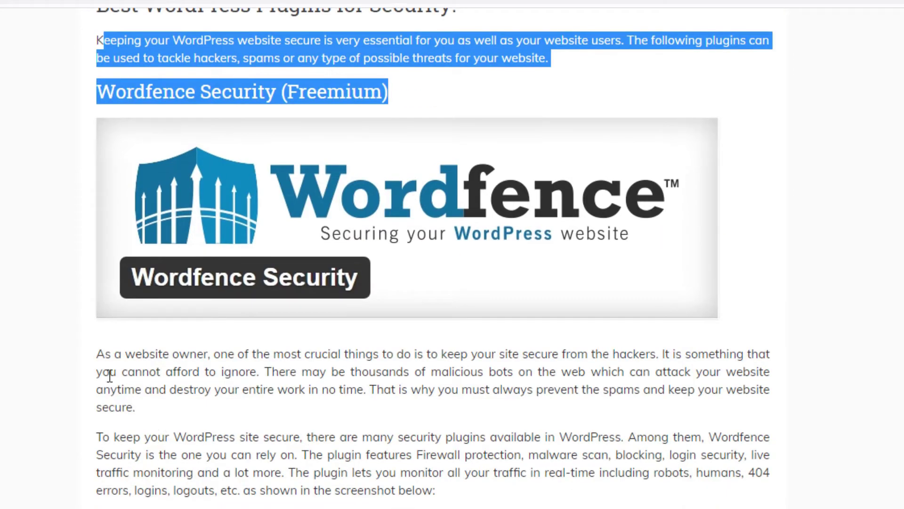
pyautogui.moveTo(97, 357)
pyautogui.mouseDown()
pyautogui.moveTo(489, 472)
pyautogui.moveTo(438, 491)
pyautogui.moveTo(188, 215)
pyautogui.mouseUp()
pyautogui.scroll(-5, 433, 254)
pyautogui.scroll(3, 433, 255)
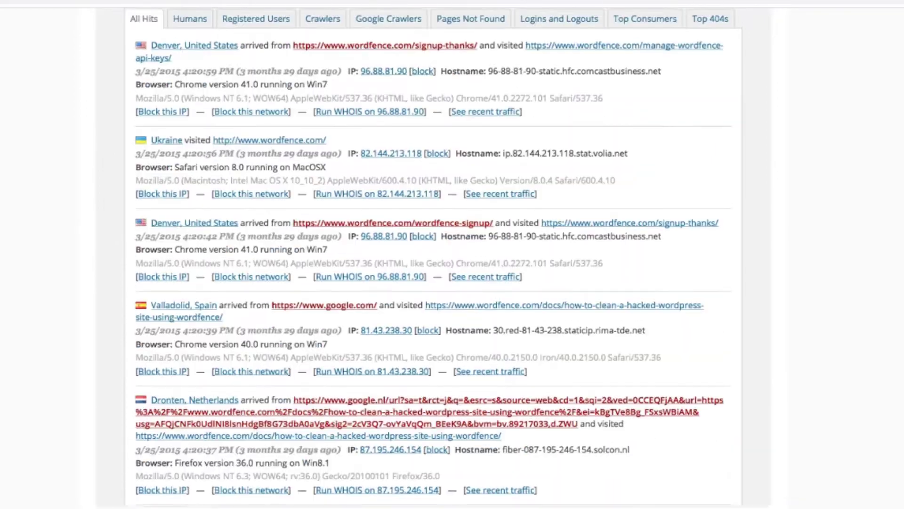
pyautogui.scroll(8, 433, 255)
pyautogui.scroll(6, 434, 254)
pyautogui.scroll(8, 433, 254)
pyautogui.scroll(3, 433, 255)
pyautogui.scroll(5, 433, 254)
pyautogui.scroll(4, 433, 255)
pyautogui.scroll(5, 452, 254)
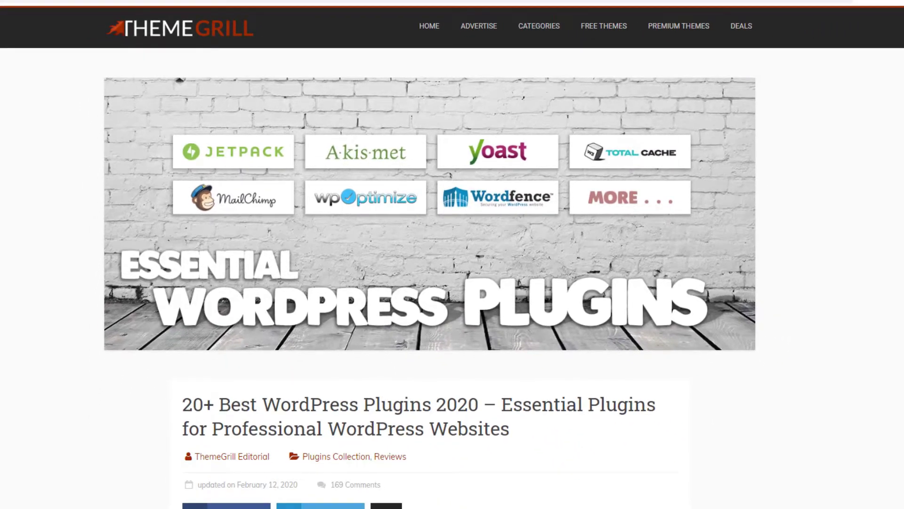
pyautogui.scroll(-3, 335, 413)
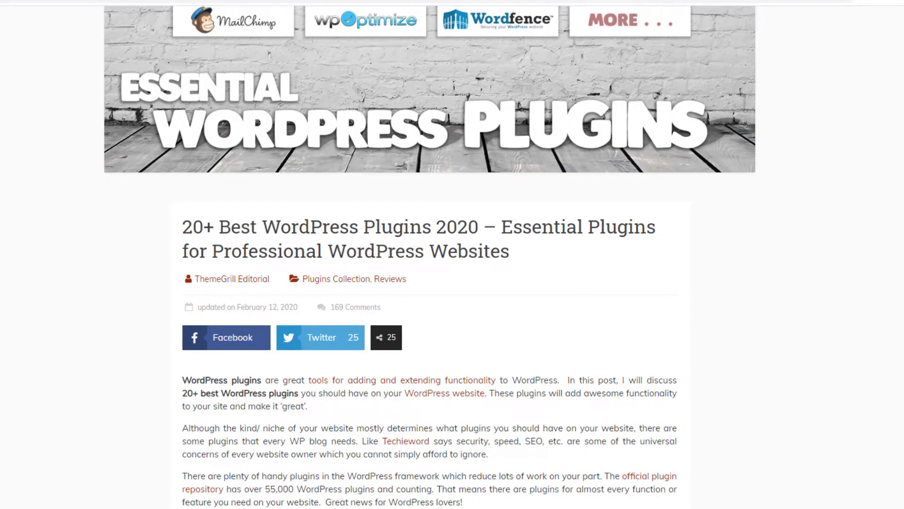
# Translate the ThemeGrill article page into Indonesian using the Google Translate extension.
pyautogui.click(851, 2)
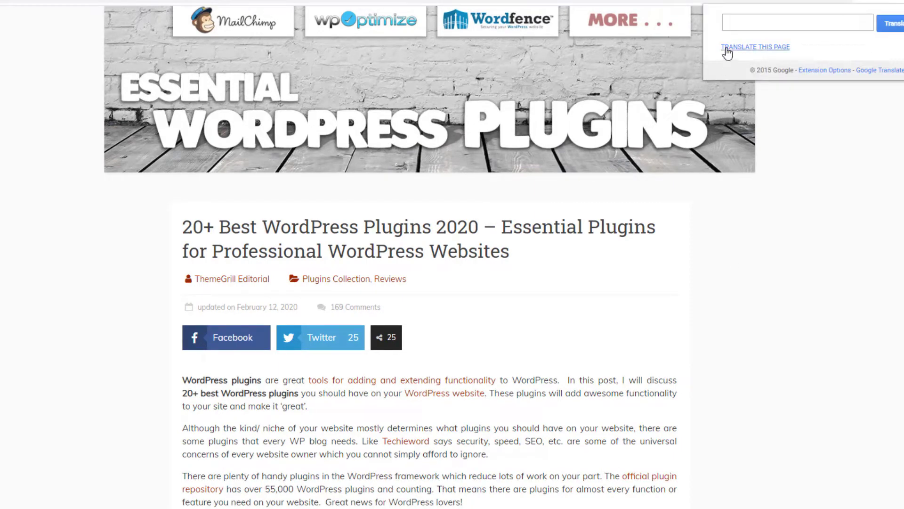
pyautogui.click(726, 48)
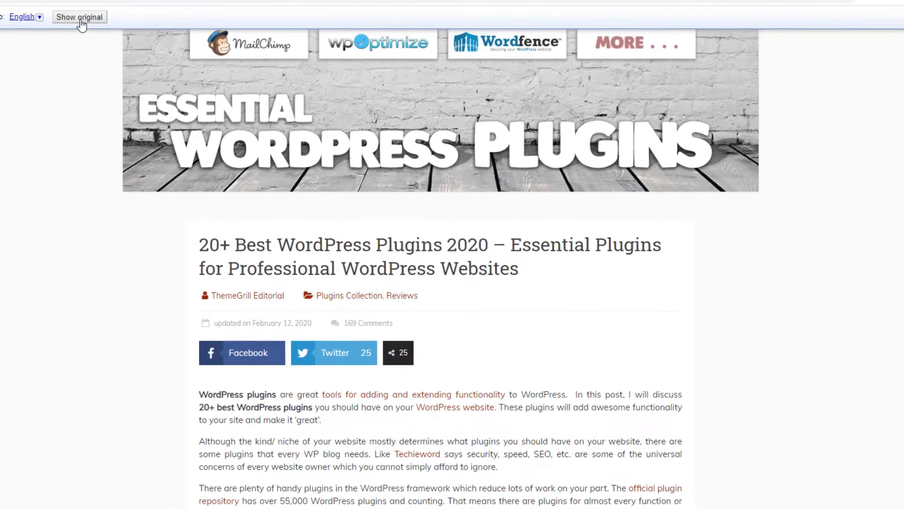
pyautogui.click(135, 16)
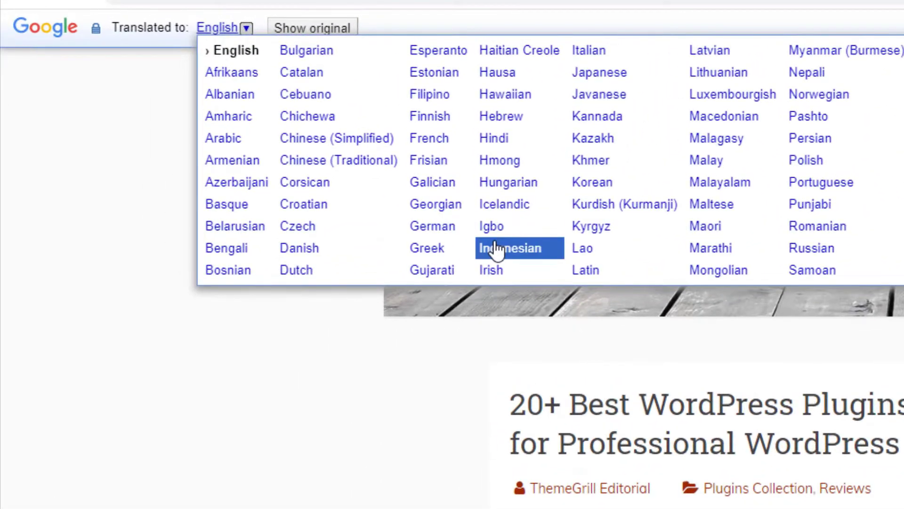
pyautogui.click(494, 248)
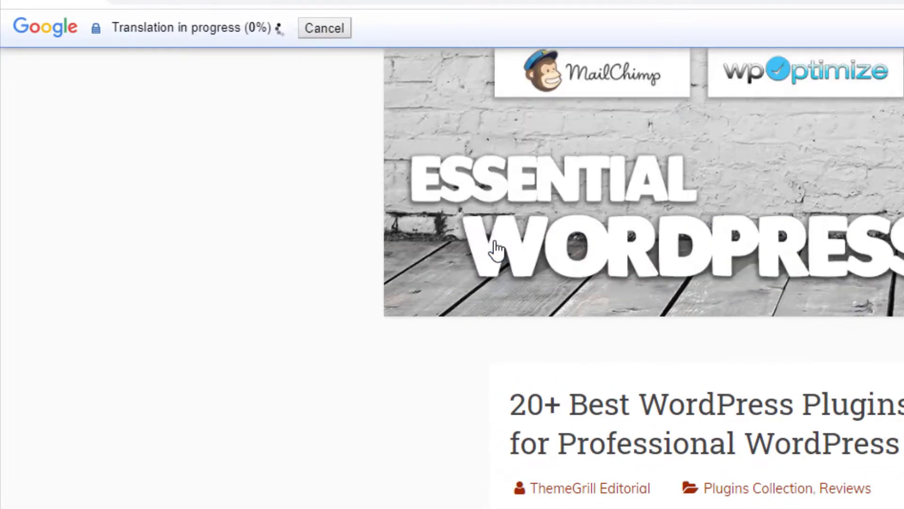
pyautogui.scroll(-1, 777, 275)
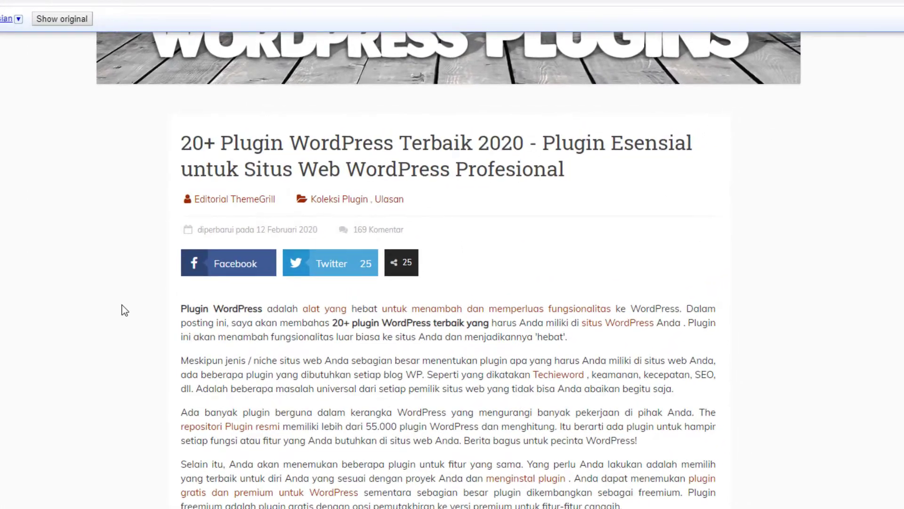
# Scroll through the Indonesian version, then show the article in its original language.
pyautogui.scroll(-3, 126, 308)
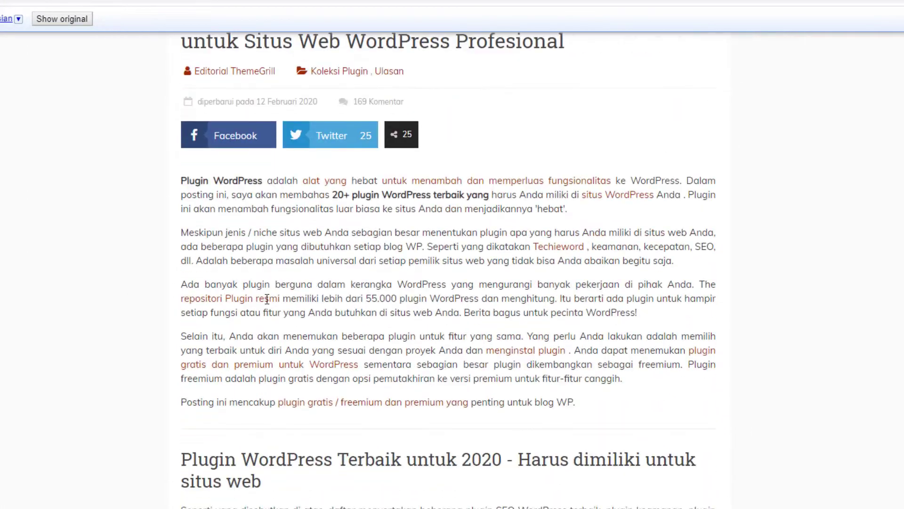
pyautogui.scroll(-3, 351, 347)
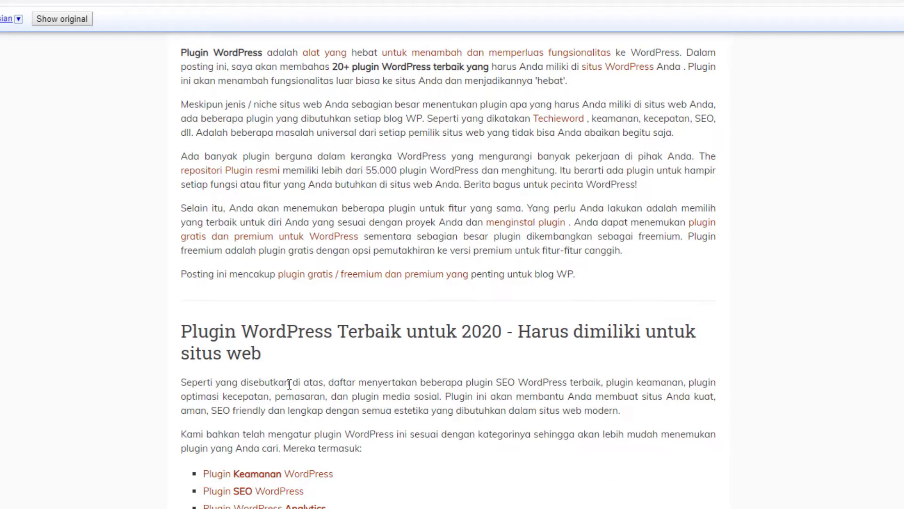
pyautogui.scroll(-4, 247, 402)
pyautogui.scroll(-5, 232, 415)
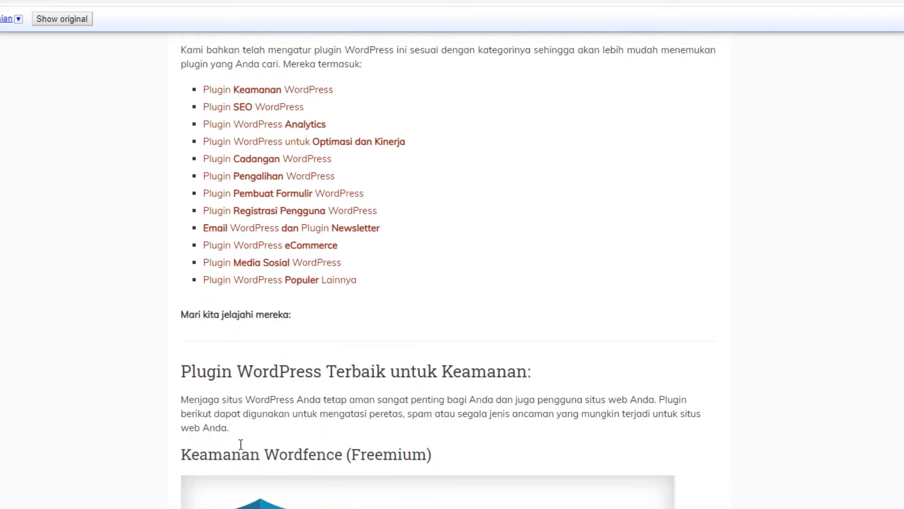
pyautogui.scroll(-4, 236, 406)
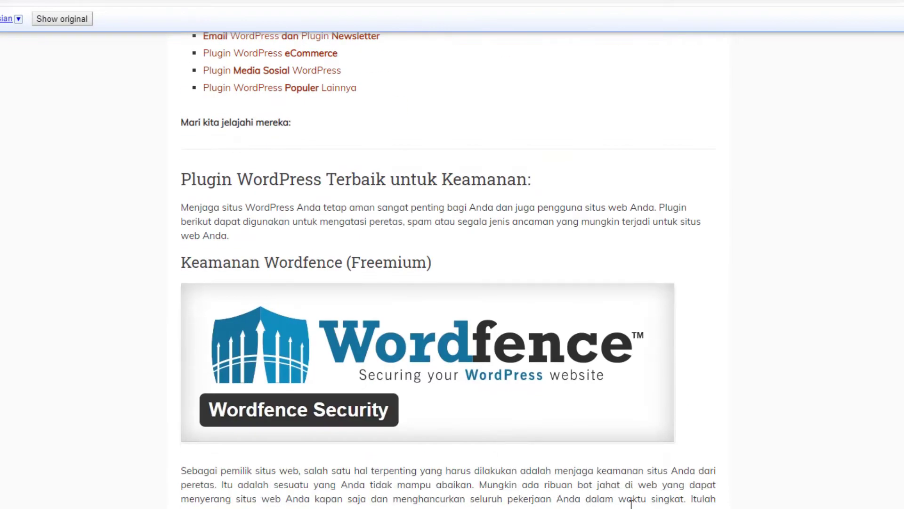
pyautogui.scroll(2, 763, 457)
pyautogui.scroll(3, 770, 443)
pyautogui.scroll(6, 773, 434)
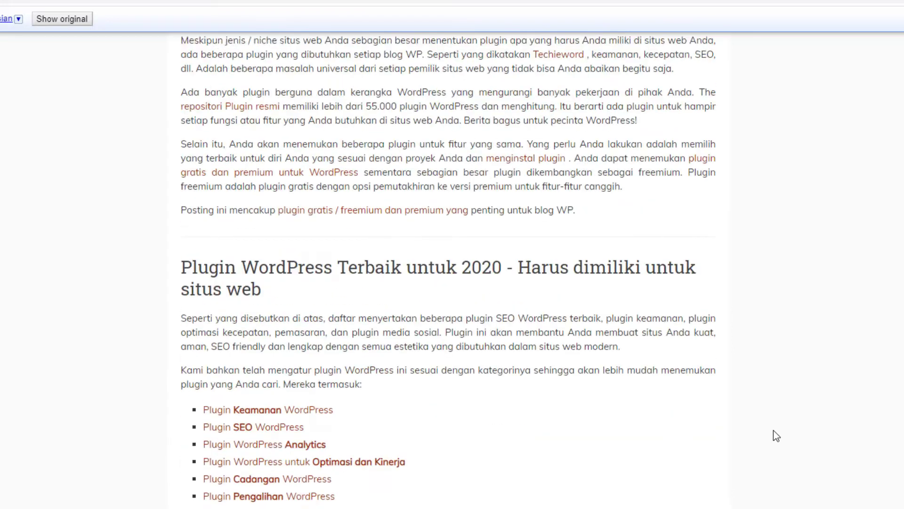
pyautogui.scroll(6, 773, 434)
pyautogui.click(57, 18)
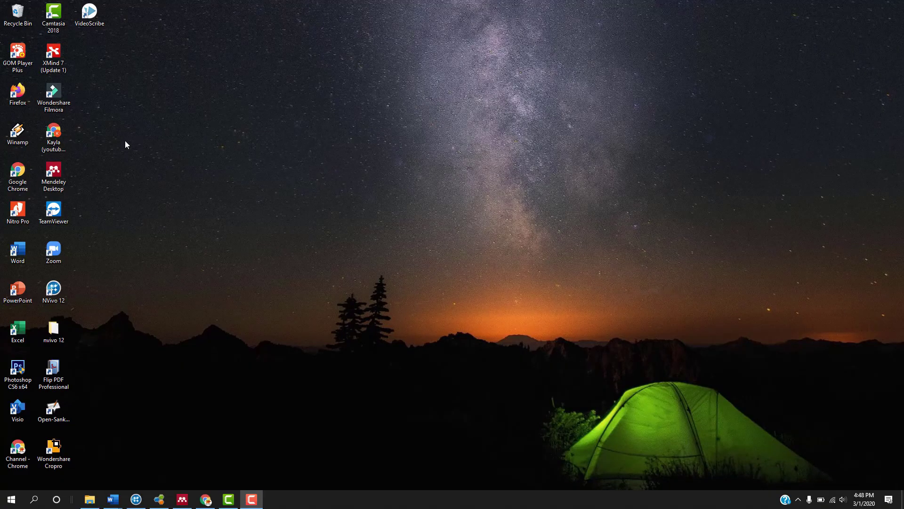
# Launch Chrome from its desktop shortcut.
pyautogui.doubleClick(60, 129)
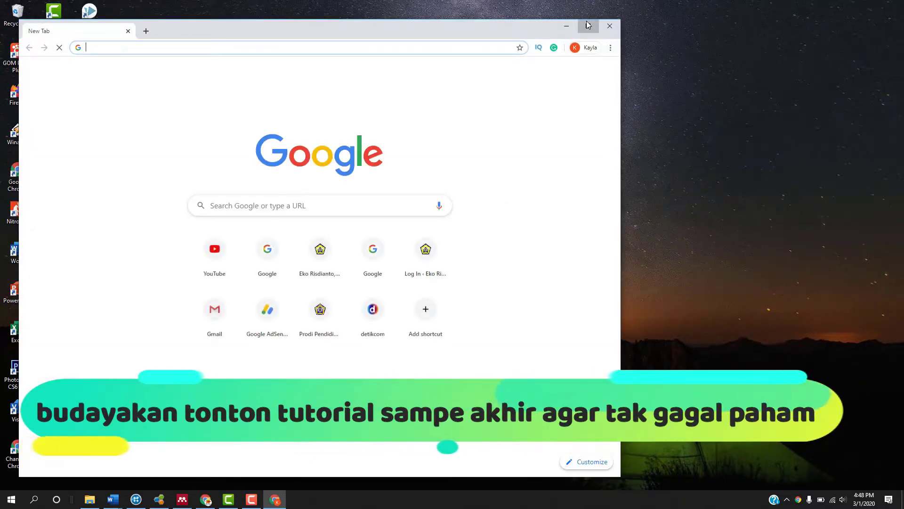
# Maximize the Chrome window and go to the Google homepage.
pyautogui.click(588, 26)
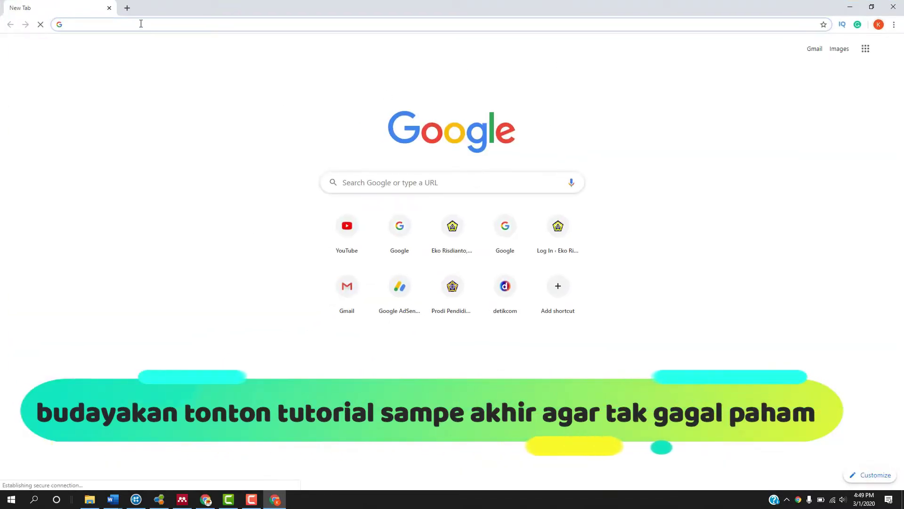
pyautogui.write('google.com')
pyautogui.press('Return')
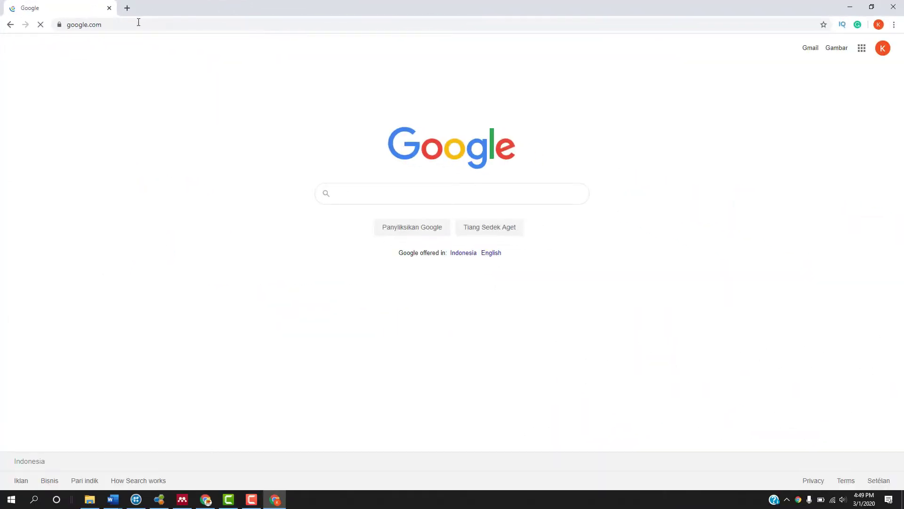
# Search Google for 'download extension google translate'.
pyautogui.write('do')
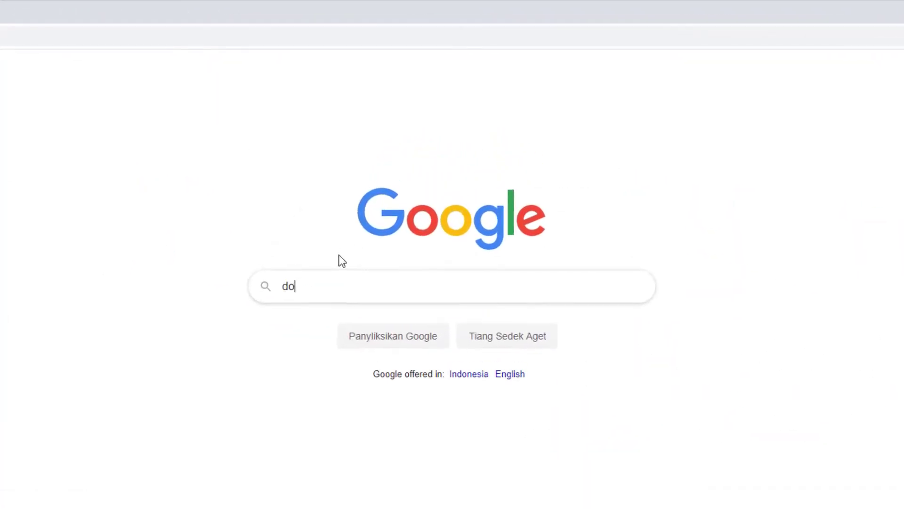
pyautogui.write('wnload x')
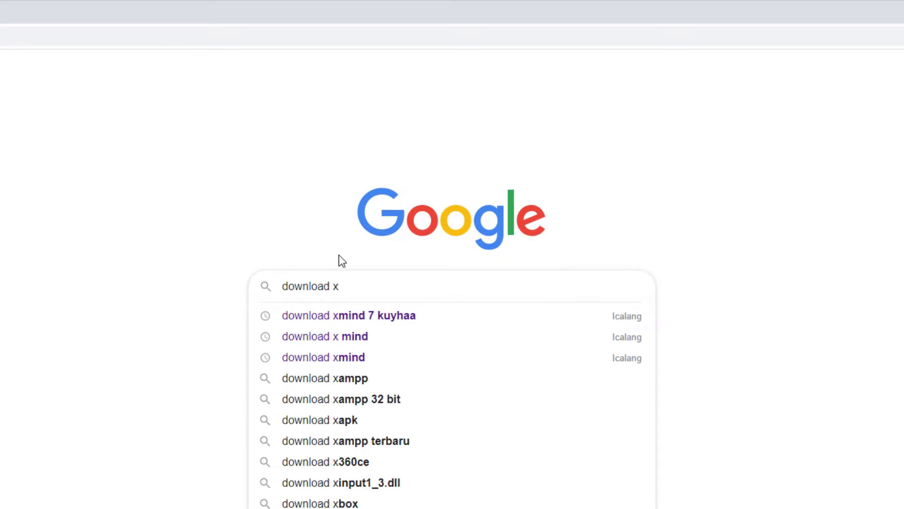
pyautogui.write('ten')
pyautogui.press('BackSpace')
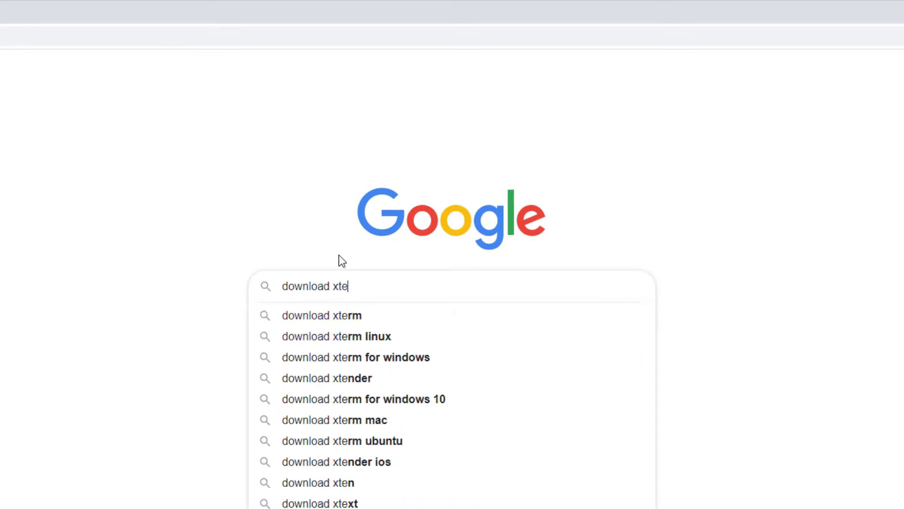
pyautogui.press('BackSpace')
pyautogui.press('BackSpace')
pyautogui.write('e')
pyautogui.press('BackSpace')
pyautogui.press('BackSpace')
pyautogui.write('eks')
pyautogui.press('BackSpace')
pyautogui.write('tn')
pyautogui.press('BackSpace')
pyautogui.write('ension goo')
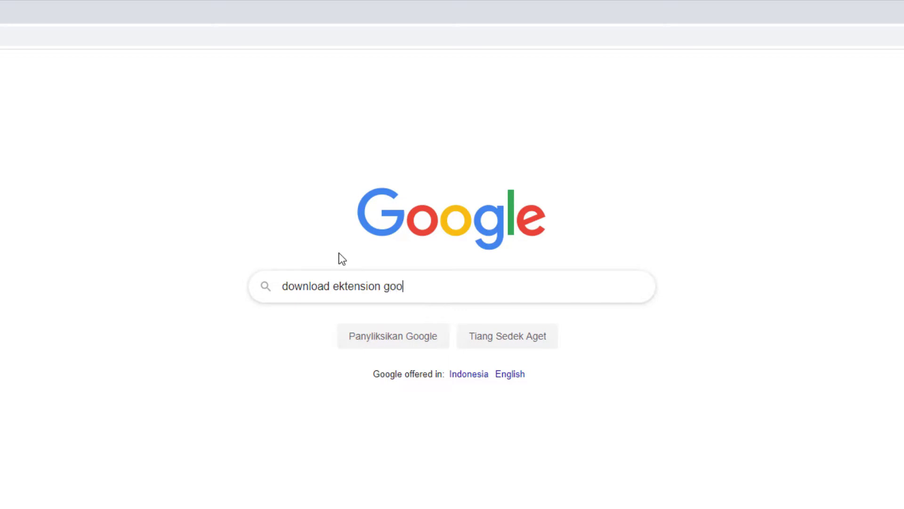
pyautogui.write('gle')
pyautogui.press('BackSpace')
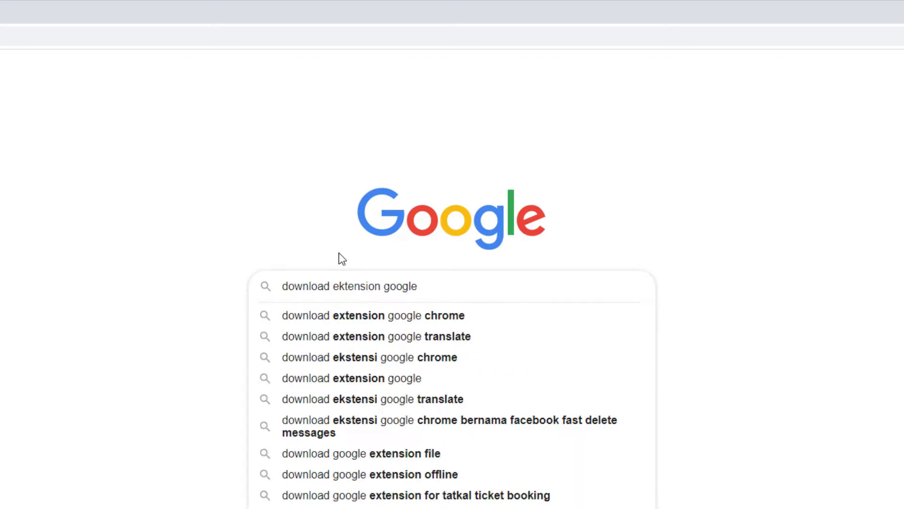
pyautogui.click(372, 336)
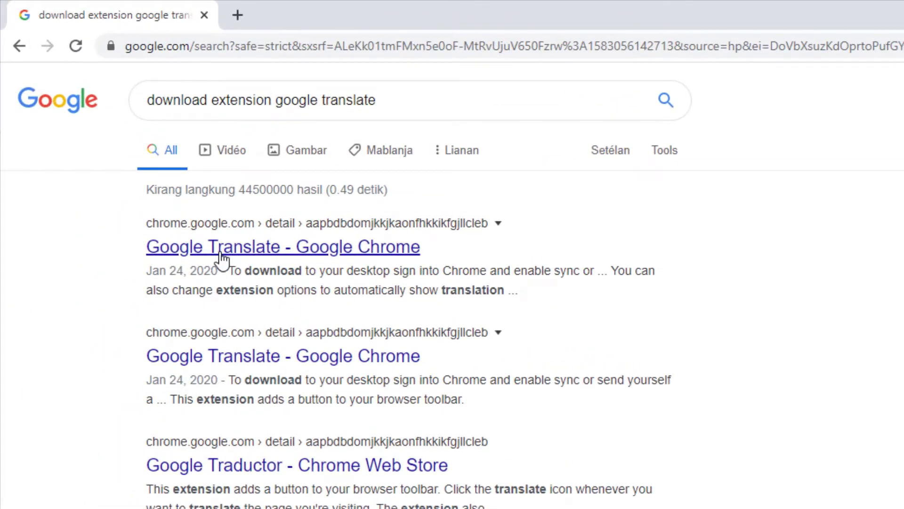
# Open the Google Translate extension's Chrome Web Store page from the results.
pyautogui.click(221, 259)
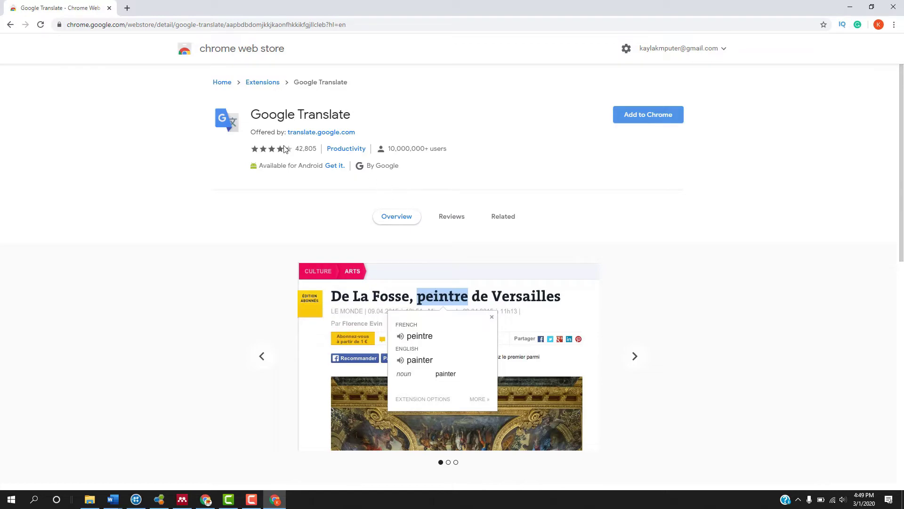
pyautogui.scroll(-2, 570, 232)
pyautogui.scroll(1, 500, 198)
pyautogui.scroll(2, 500, 198)
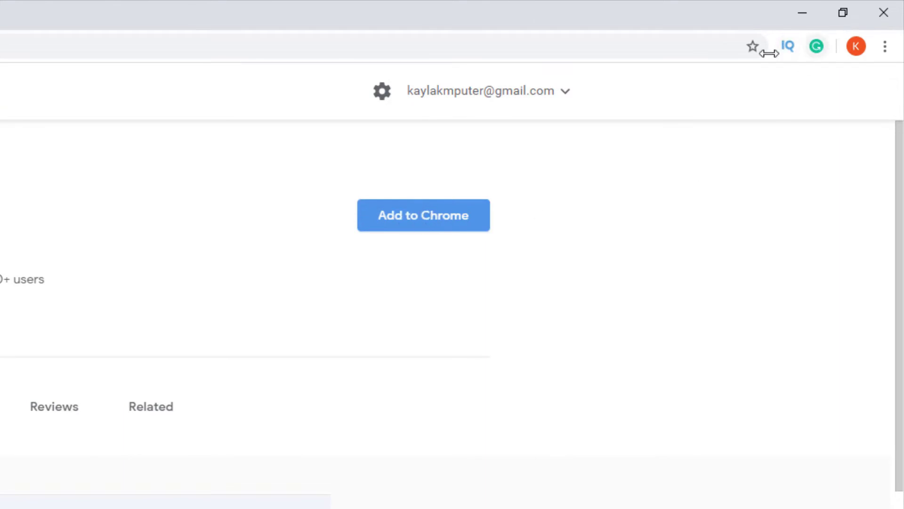
# Add the Google Translate extension to Chrome, accept sync, and open its toolbar popup.
pyautogui.click(378, 228)
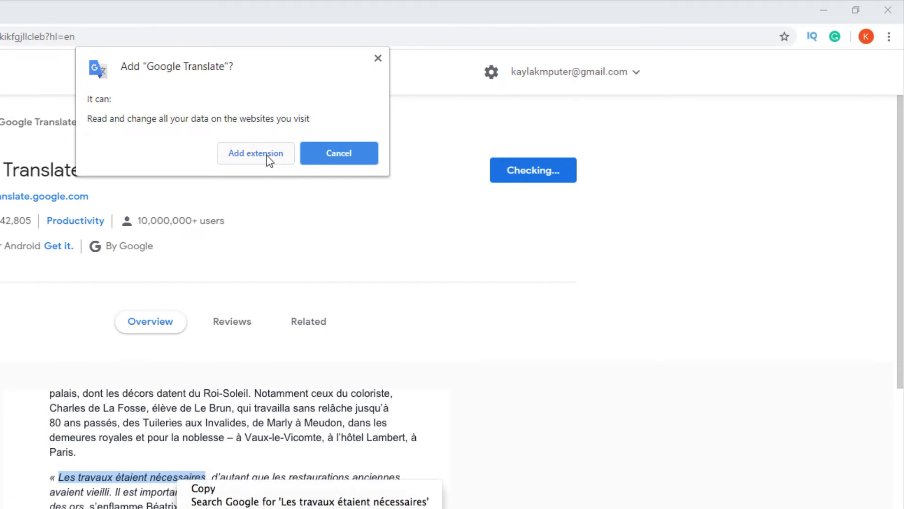
pyautogui.click(266, 154)
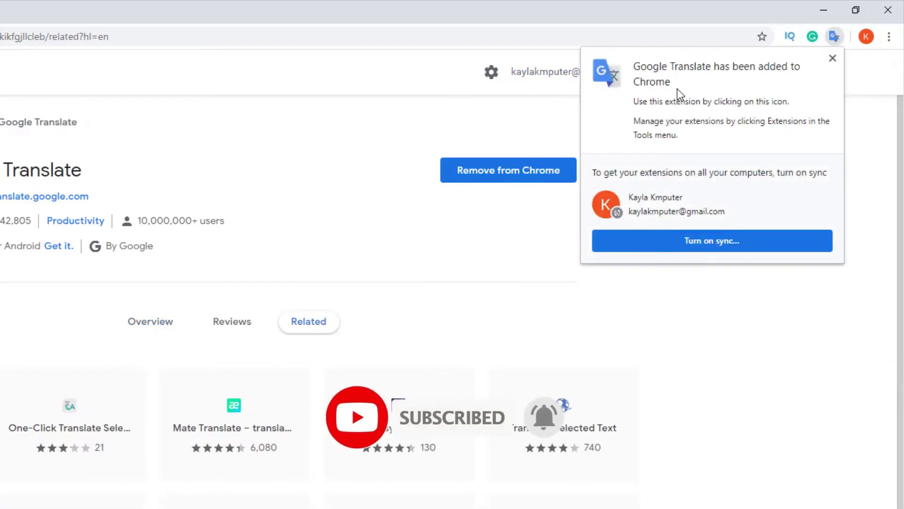
pyautogui.click(718, 243)
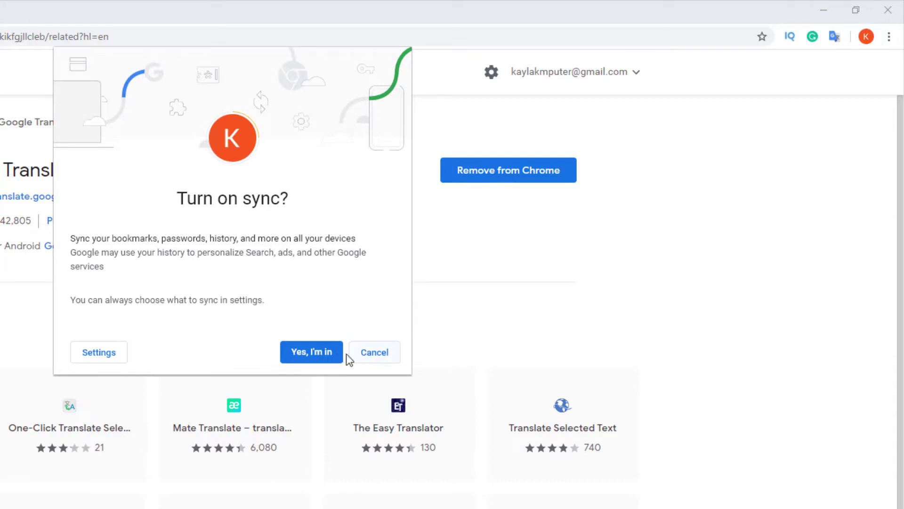
pyautogui.click(336, 359)
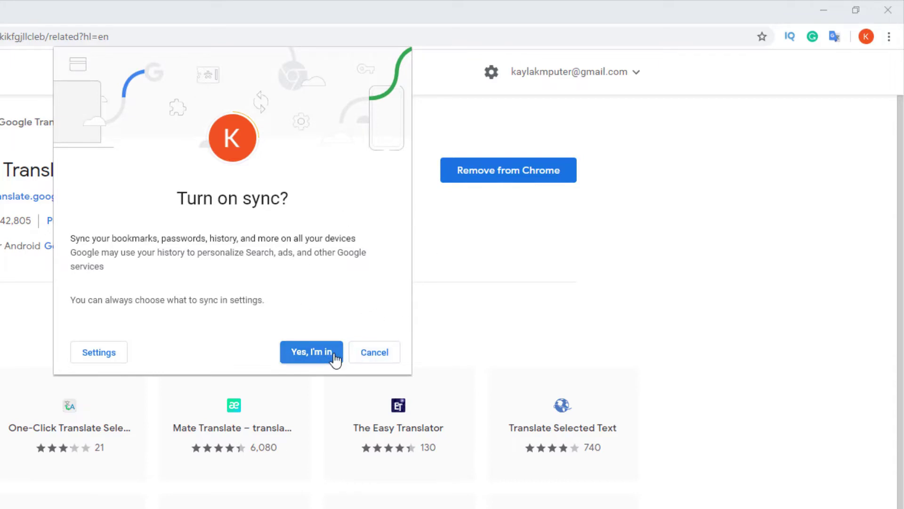
pyautogui.click(336, 359)
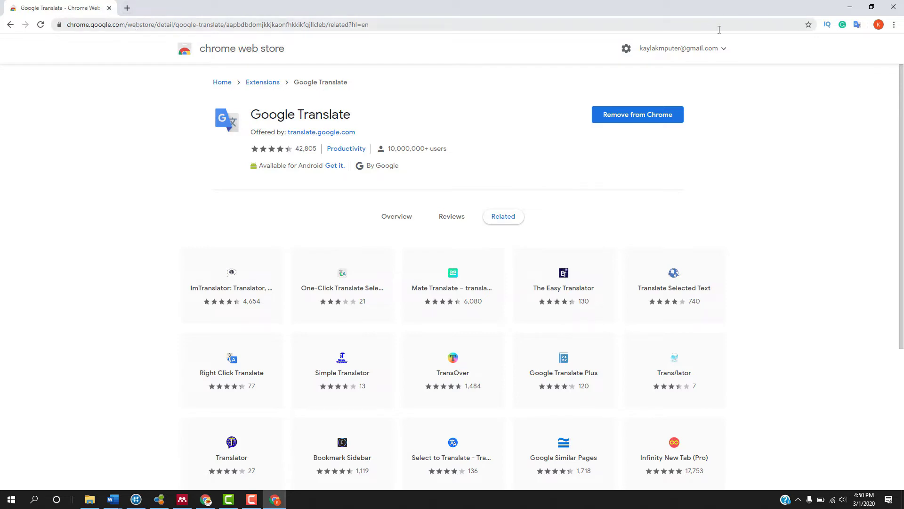
pyautogui.click(857, 26)
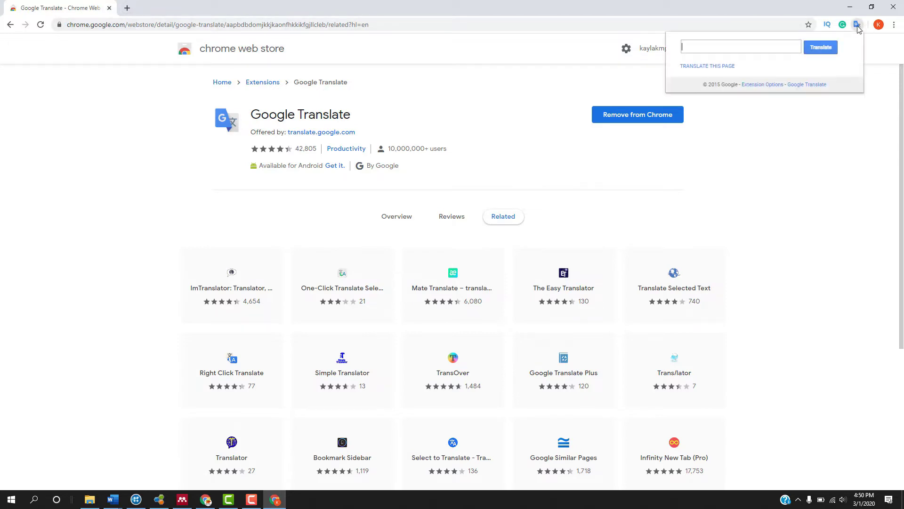
# In a new tab, search Google for 'best plugin wordpress' to reach the ThemeGrill article.
pyautogui.click(761, 123)
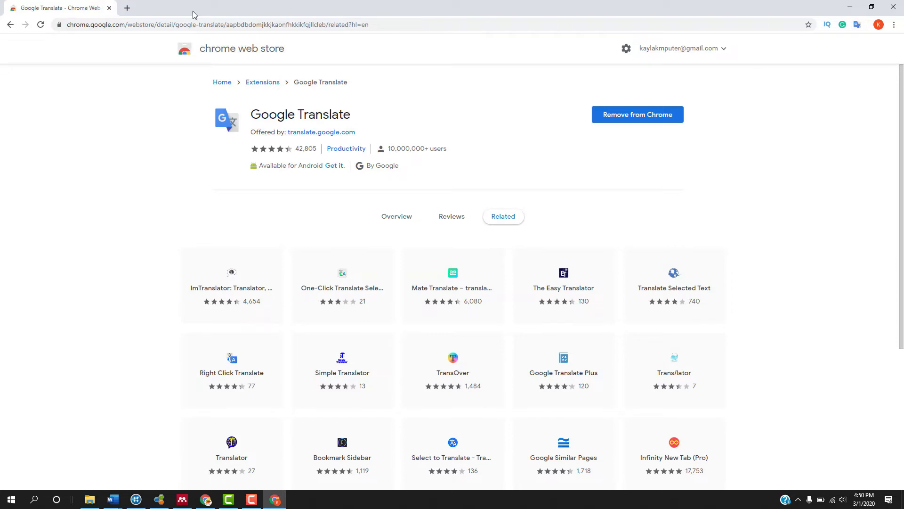
pyautogui.click(127, 8)
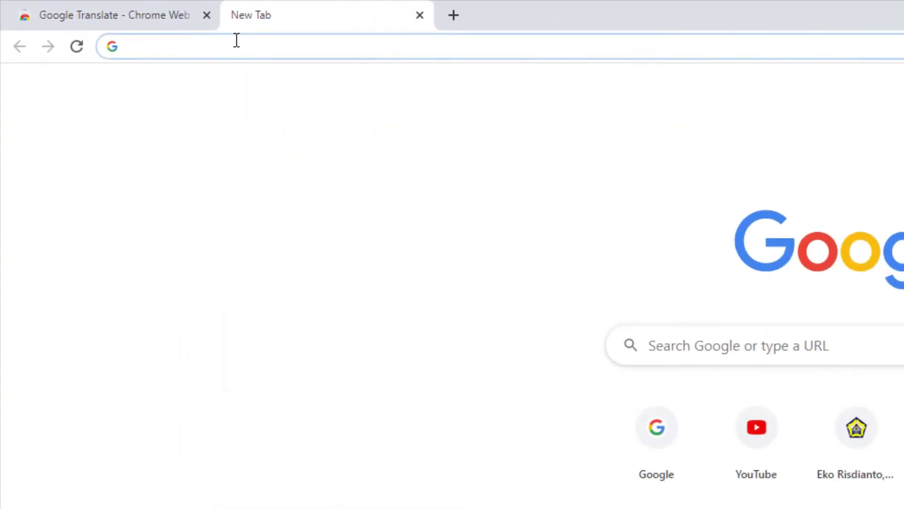
pyautogui.write('google.com')
pyautogui.press('Return')
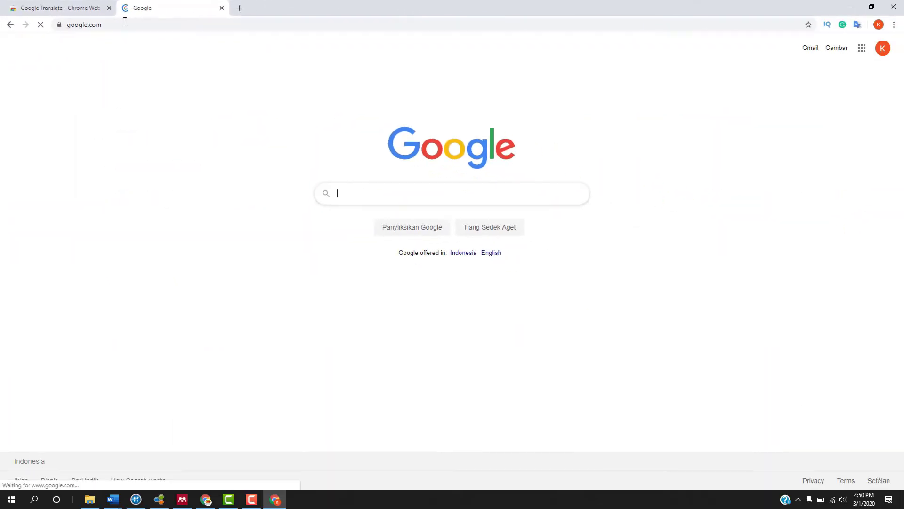
pyautogui.write('best')
pyautogui.write(' plu')
pyautogui.write('gin')
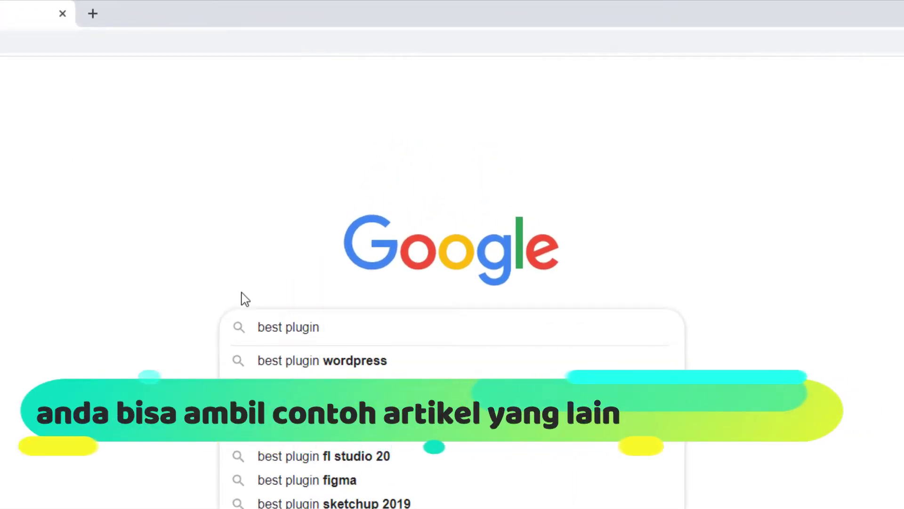
pyautogui.click(288, 365)
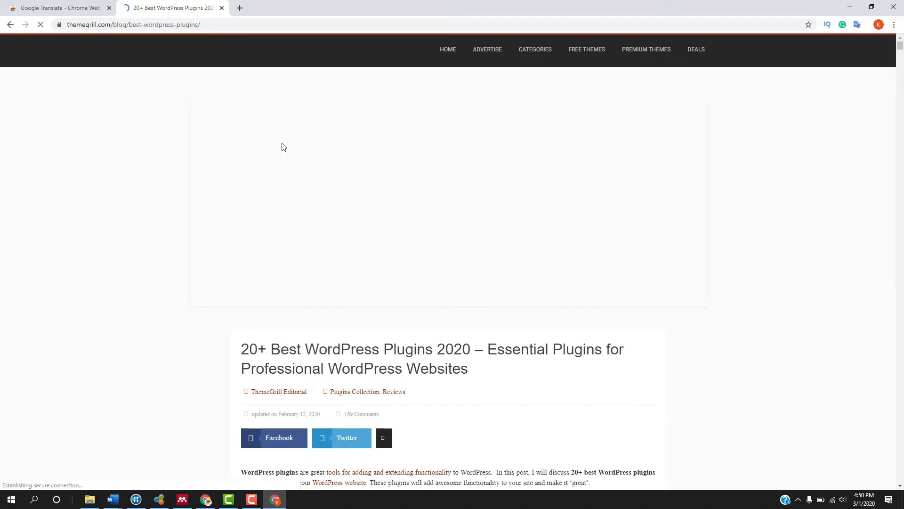
# Highlight the article's title and intro paragraphs, then open the Google Translate extension popup.
pyautogui.scroll(-2, 433, 276)
pyautogui.scroll(-1, 375, 238)
pyautogui.scroll(3, 392, 204)
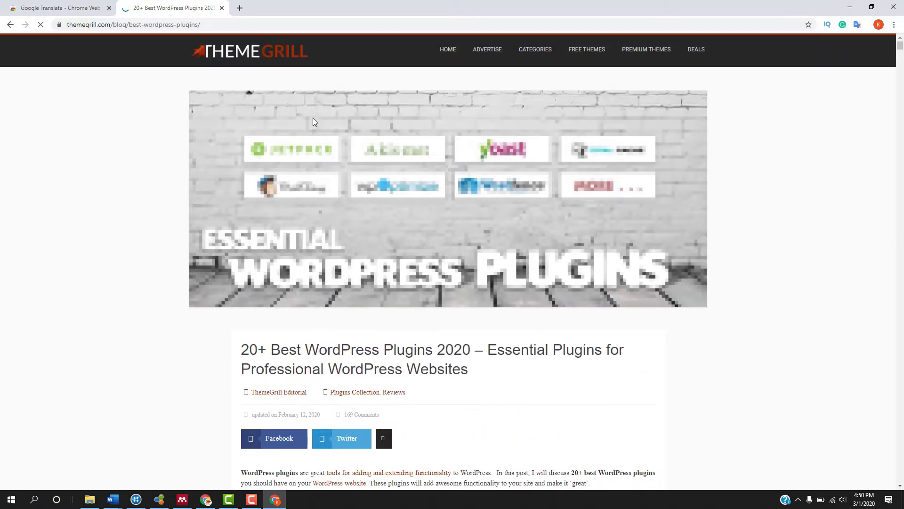
pyautogui.scroll(-4, 262, 258)
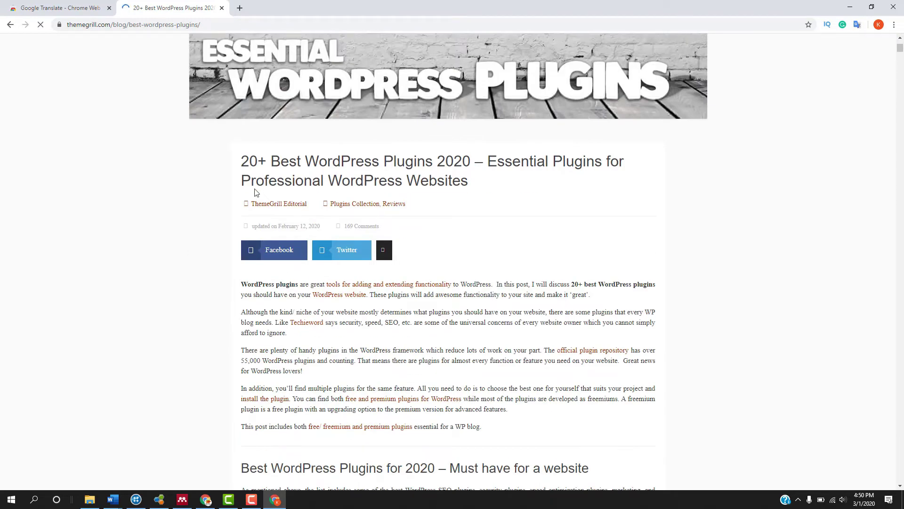
pyautogui.moveTo(242, 157); pyautogui.dragTo(472, 183)
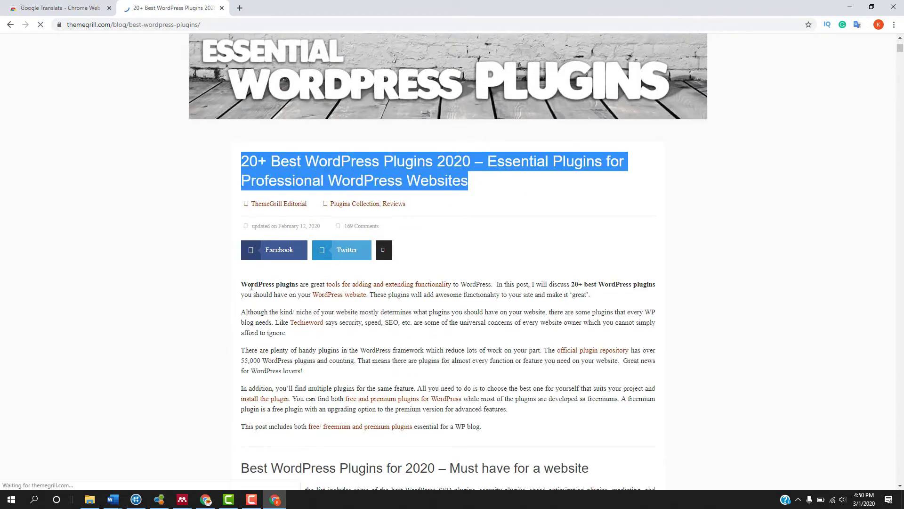
pyautogui.moveTo(241, 285); pyautogui.dragTo(482, 427)
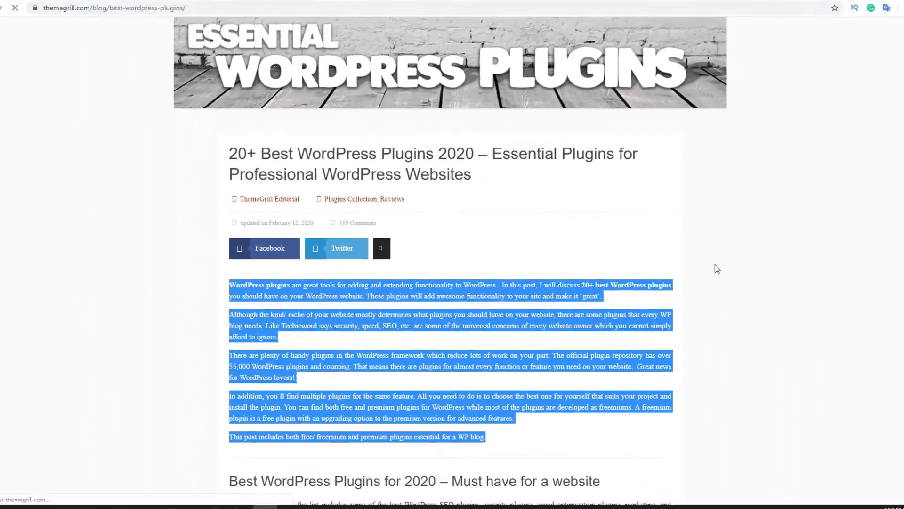
pyautogui.click(714, 264)
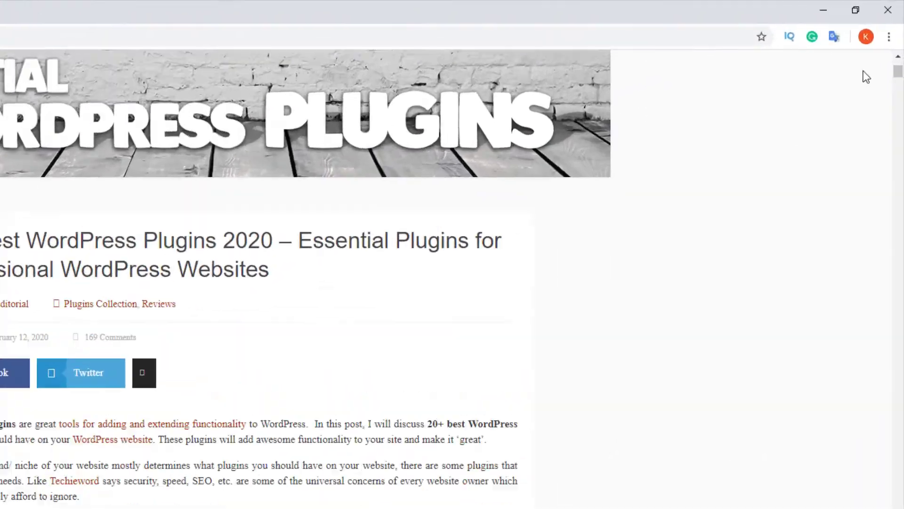
pyautogui.click(770, 72)
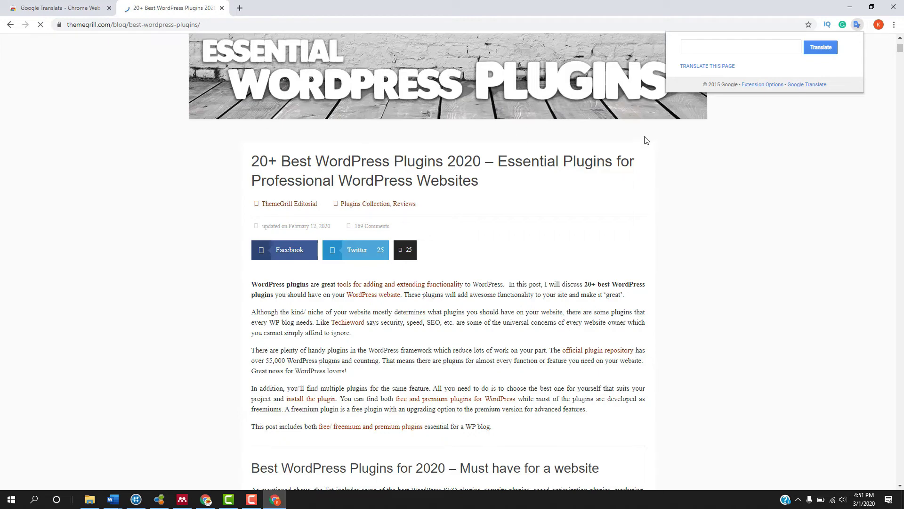
pyautogui.scroll(4, 655, 104)
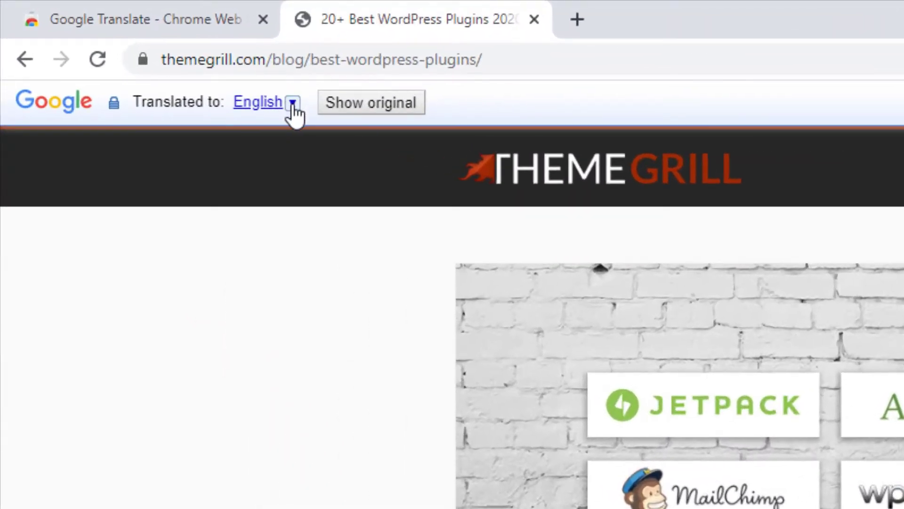
# Switch the page translation to Indonesian and select the second translated paragraph.
pyautogui.click(293, 105)
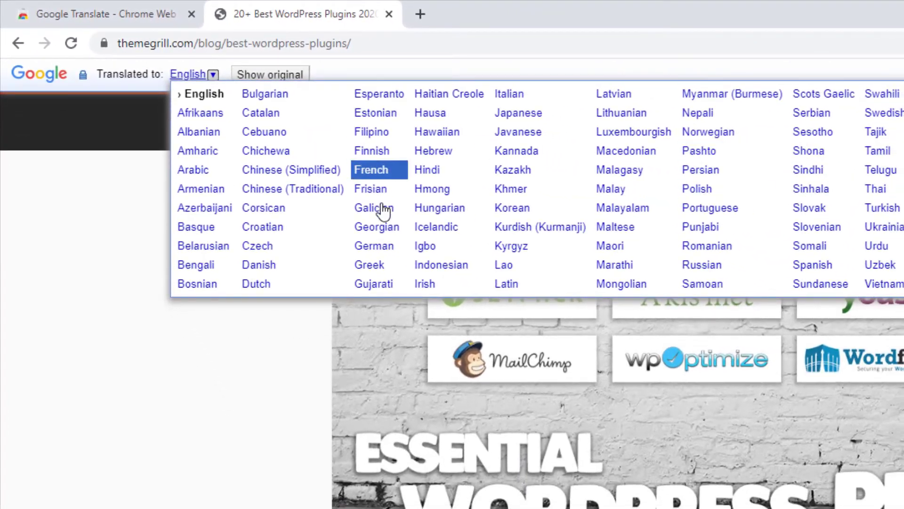
pyautogui.click(441, 266)
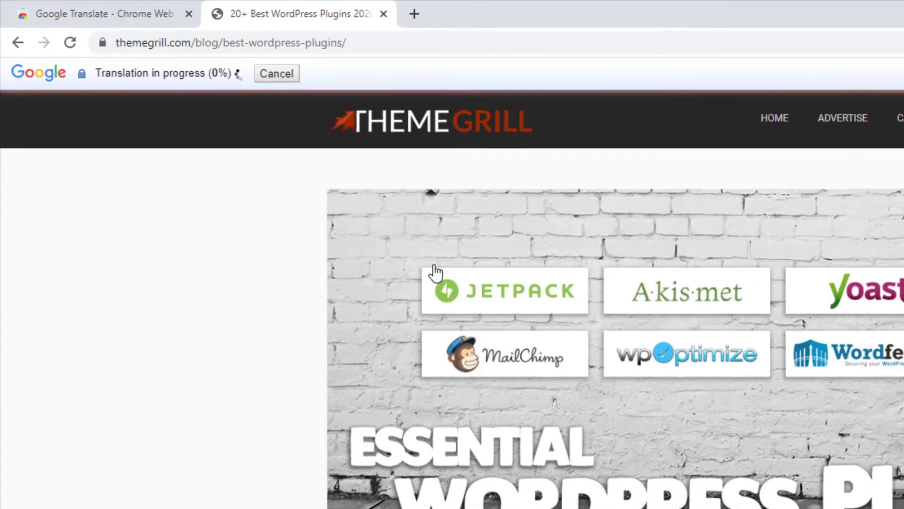
pyautogui.scroll(-5, 326, 349)
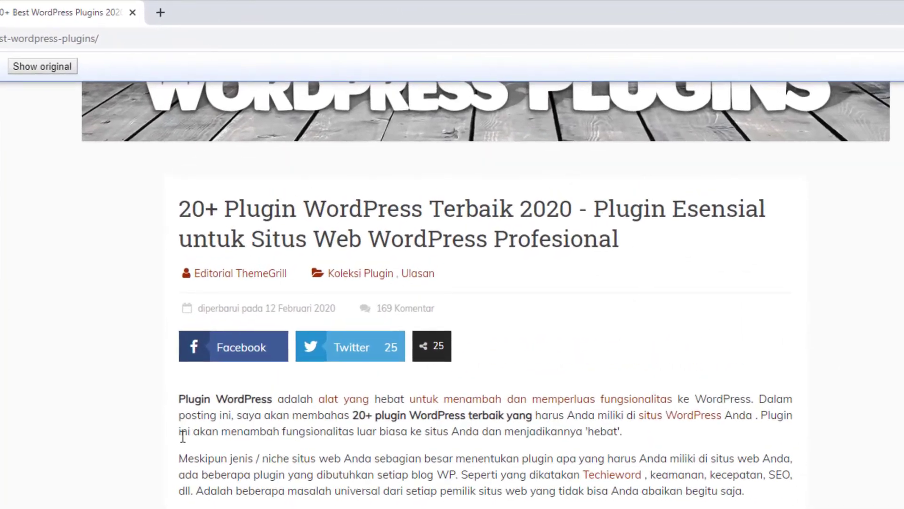
pyautogui.moveTo(266, 411); pyautogui.dragTo(377, 411)
pyautogui.moveTo(341, 458); pyautogui.dragTo(563, 491)
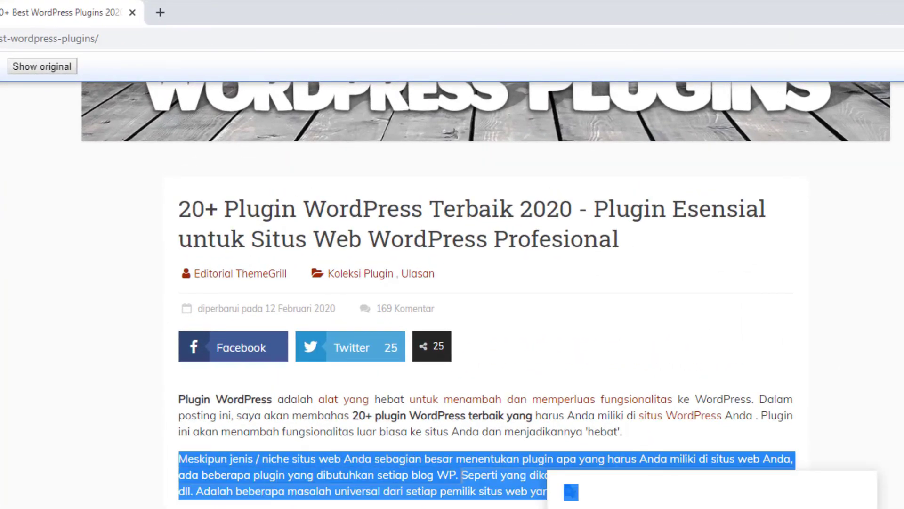
pyautogui.click(109, 446)
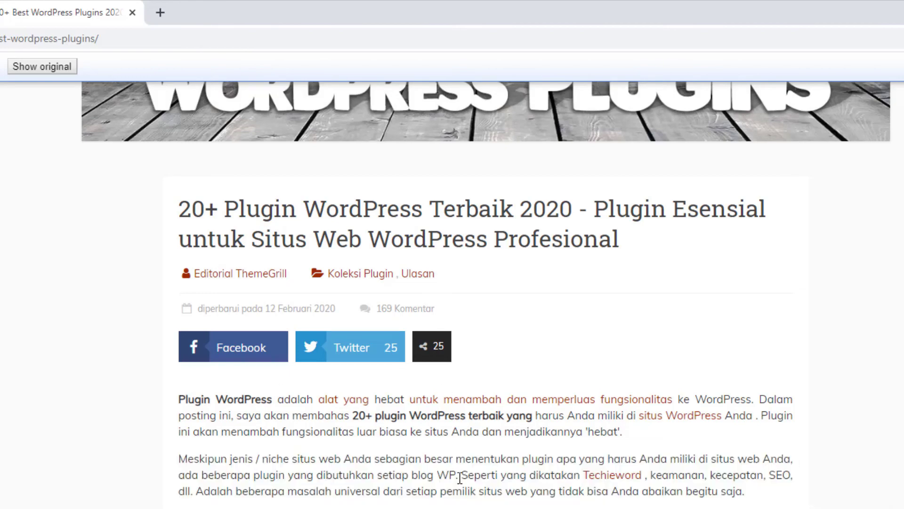
pyautogui.scroll(5, 775, 477)
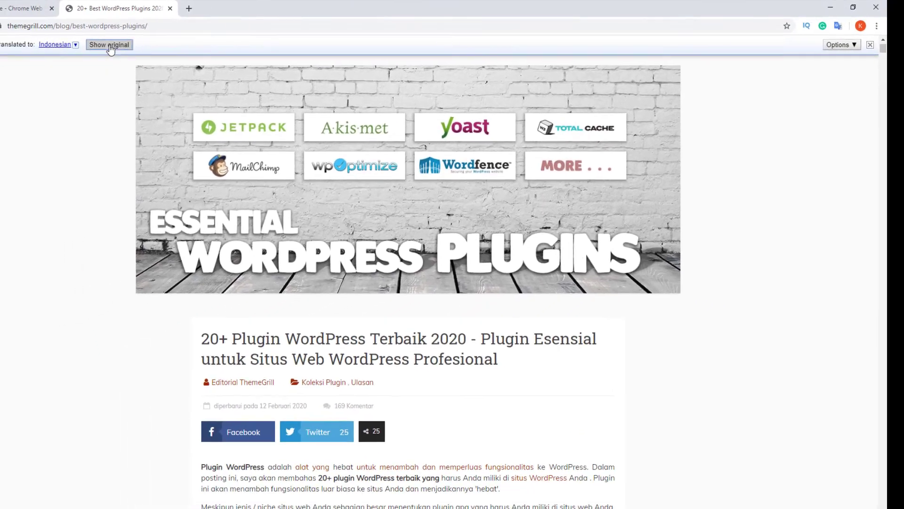
# Restore the ThemeGrill article to its original English and bring up the translation language list.
pyautogui.click(44, 48)
pyautogui.scroll(-2, 716, 381)
pyautogui.scroll(-3, 716, 382)
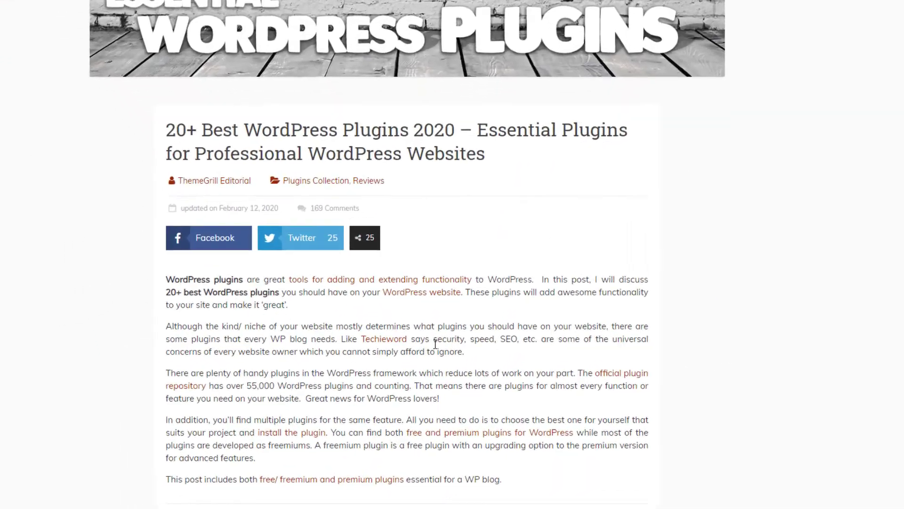
pyautogui.scroll(-3, 434, 343)
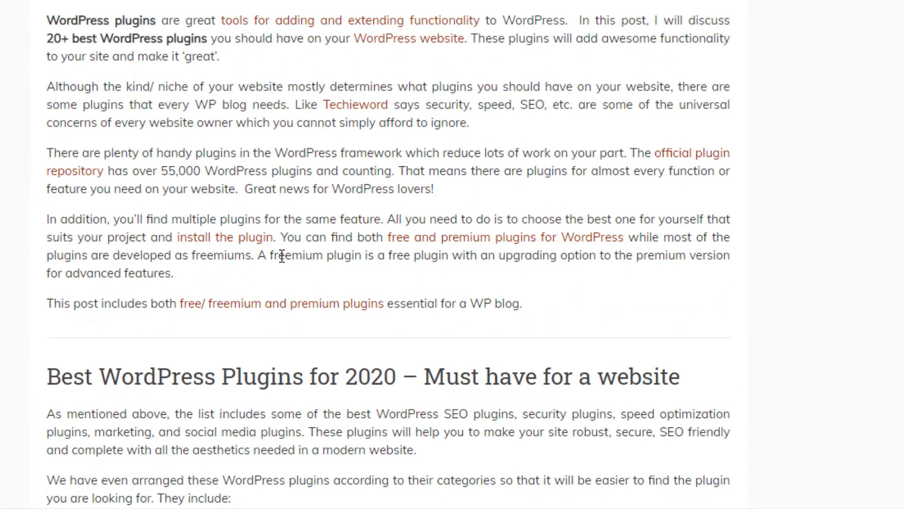
pyautogui.scroll(-3, 282, 257)
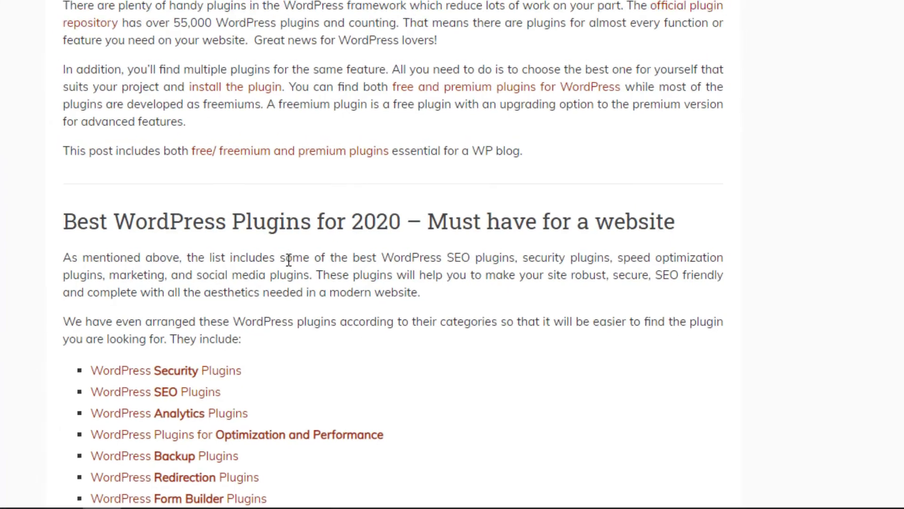
pyautogui.click(197, 58)
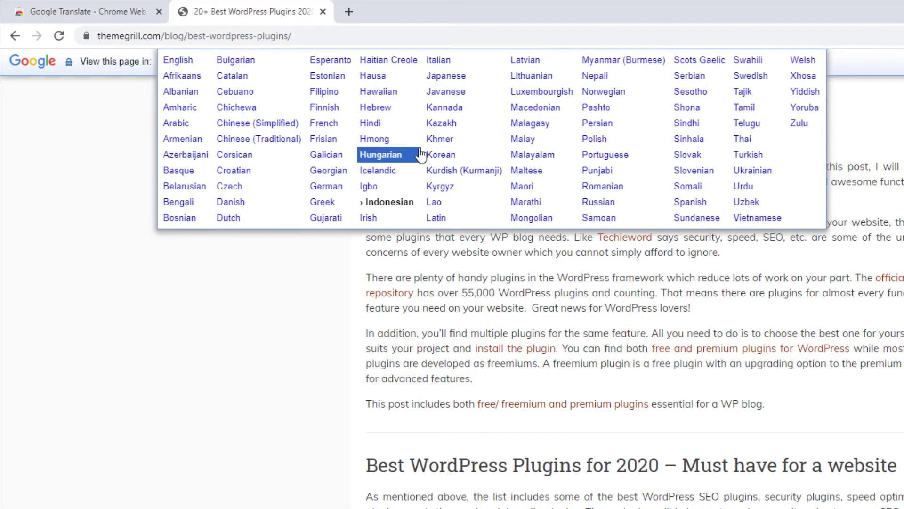
# Translate the ThemeGrill article into Korean, look over the result, then switch back to the original English.
pyautogui.click(445, 155)
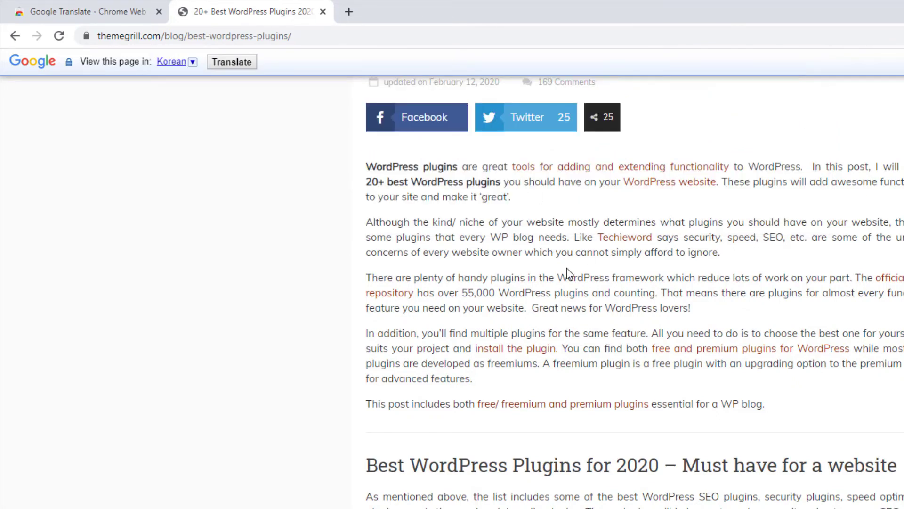
pyautogui.click(228, 64)
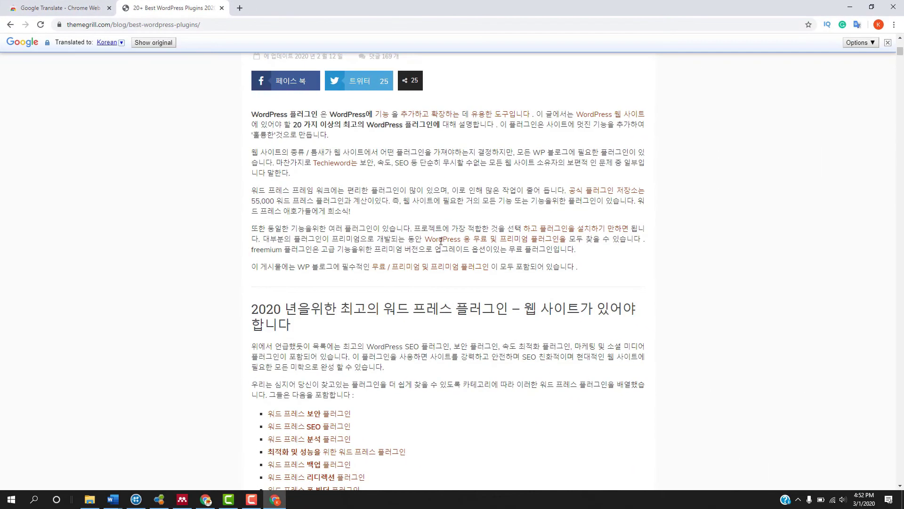
pyautogui.scroll(-2, 440, 212)
pyautogui.scroll(-2, 440, 212)
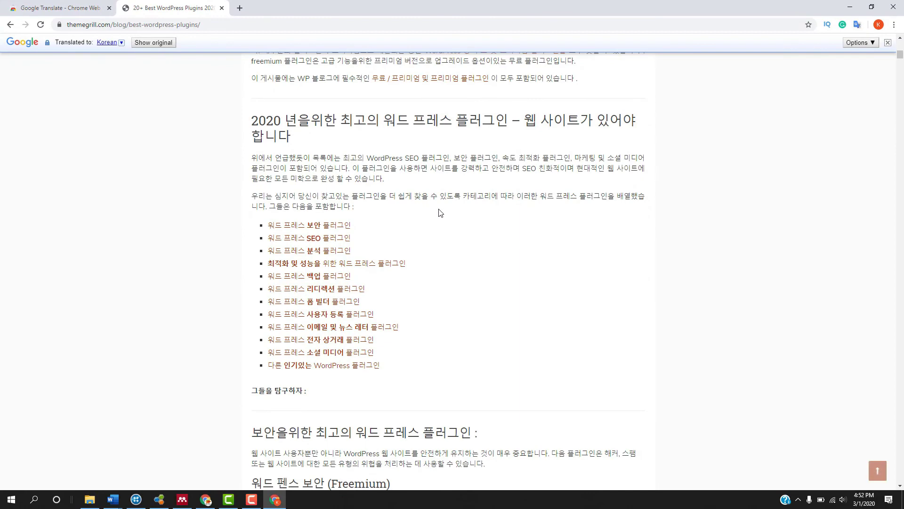
pyautogui.scroll(5, 434, 206)
pyautogui.scroll(5, 434, 206)
pyautogui.click(154, 42)
pyautogui.scroll(-2, 755, 288)
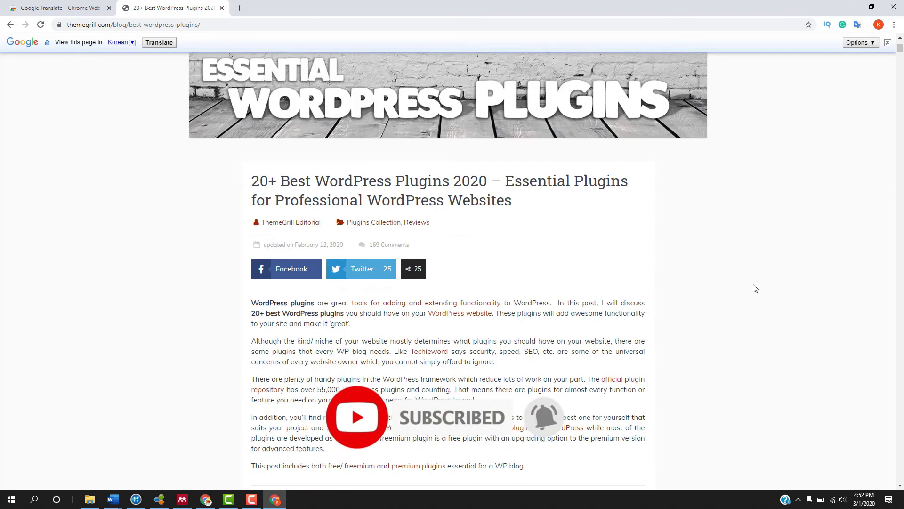